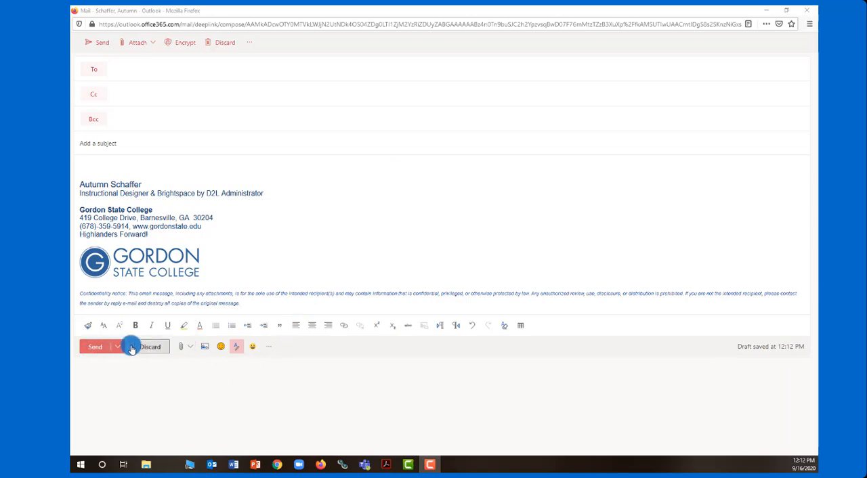
Step: Browse the add-ins available for Outlook, including the already installed ones, and close the add-ins store
click(269, 351)
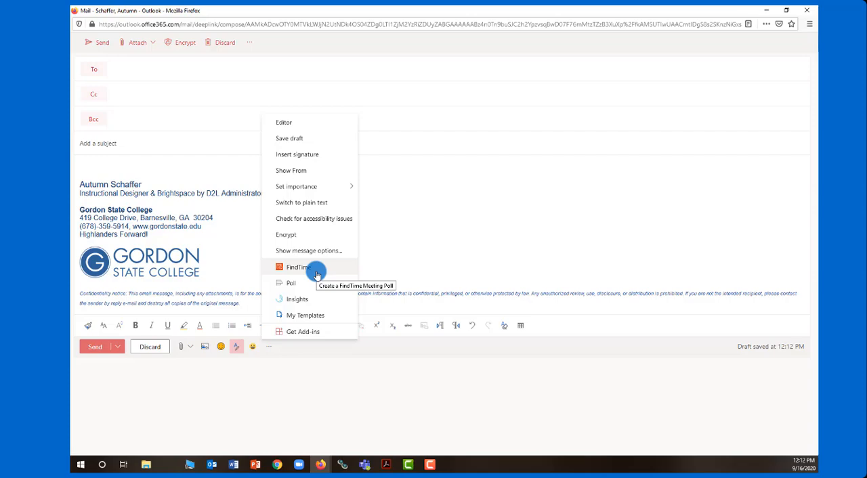
click(316, 332)
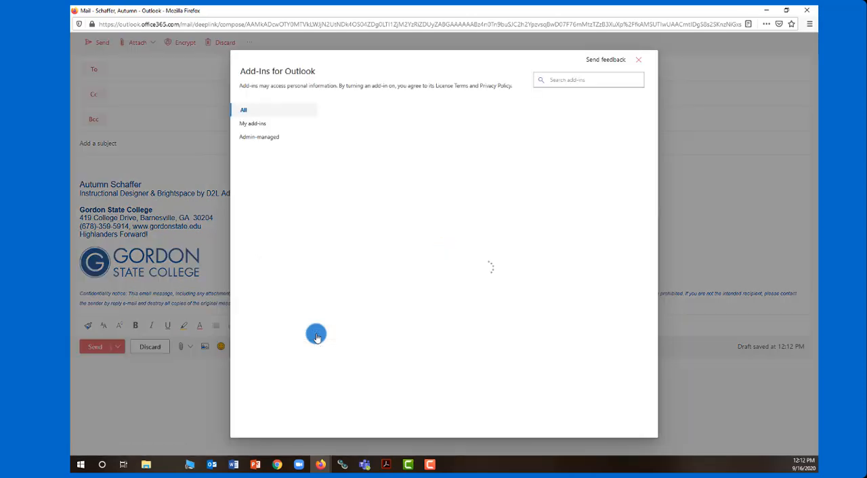
click(579, 82)
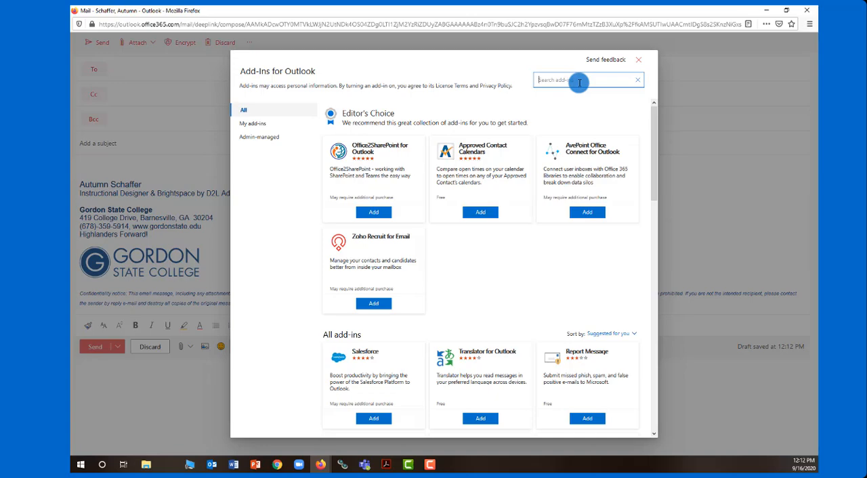
click(257, 125)
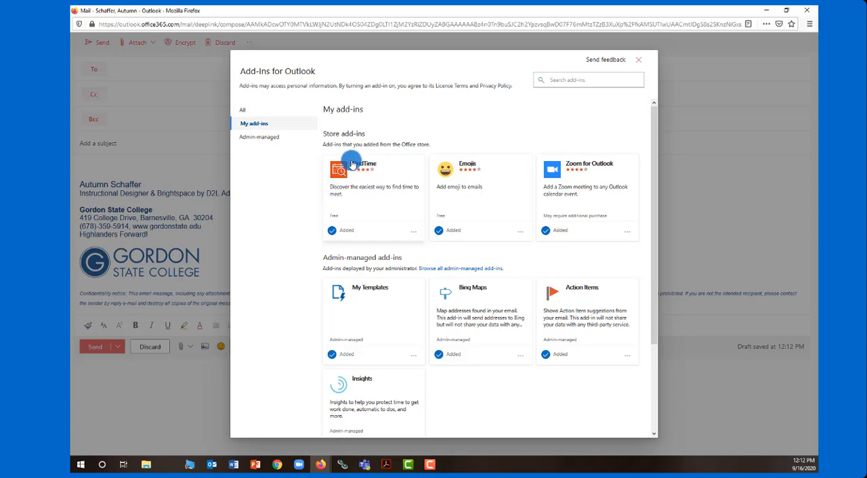
click(248, 109)
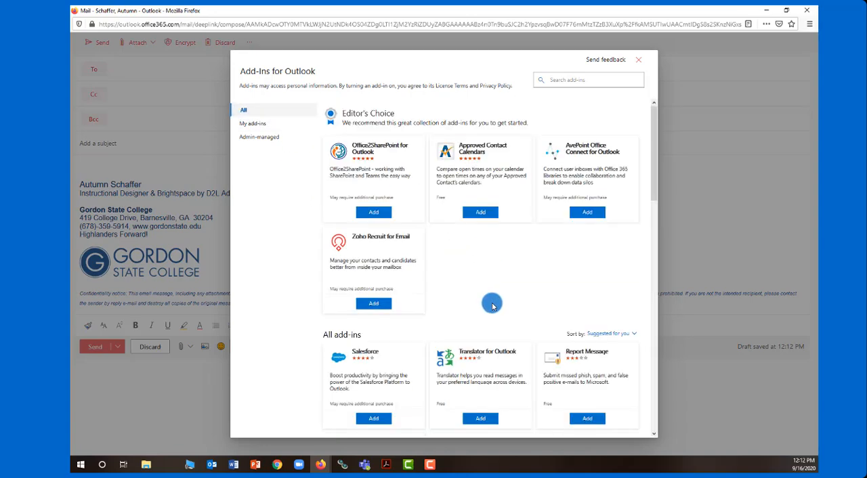
scroll(492, 305, down, 3)
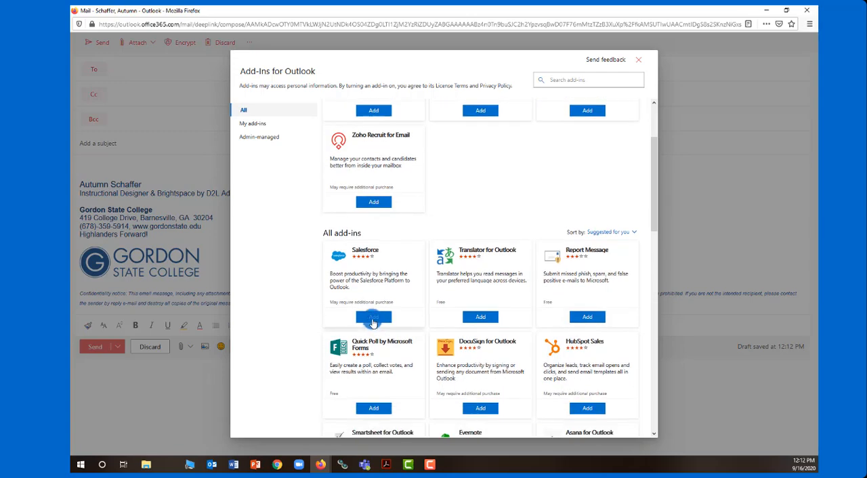
click(638, 60)
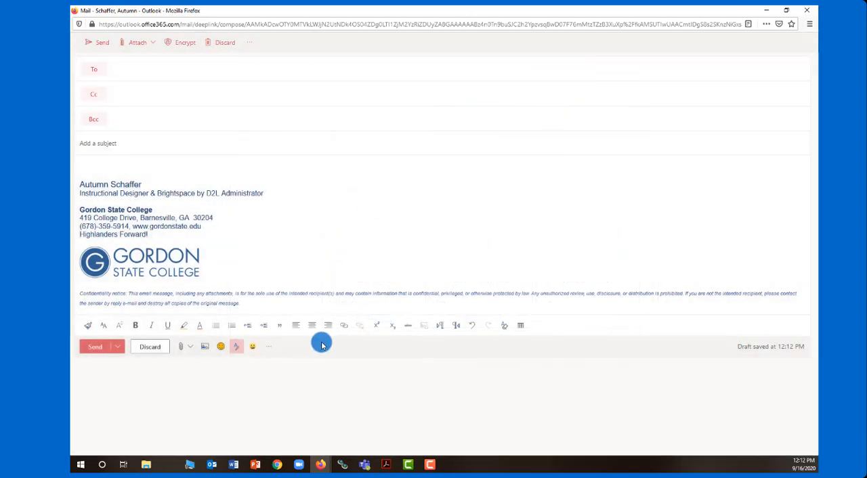
click(270, 346)
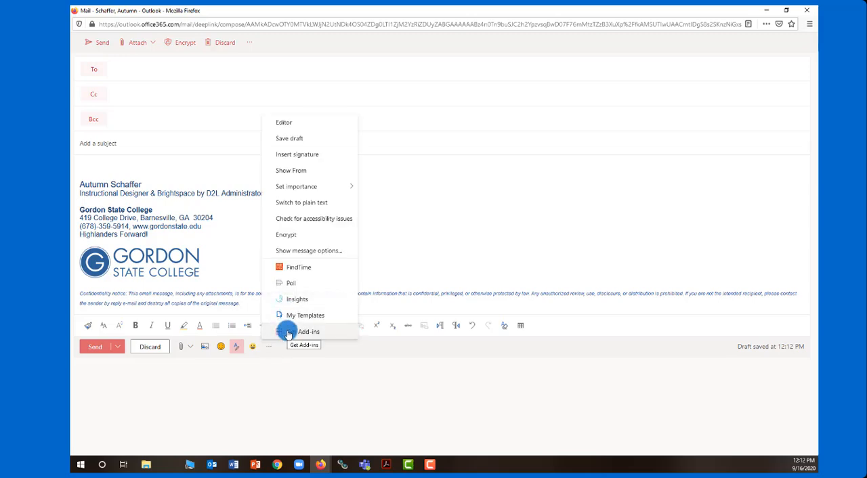
click(287, 333)
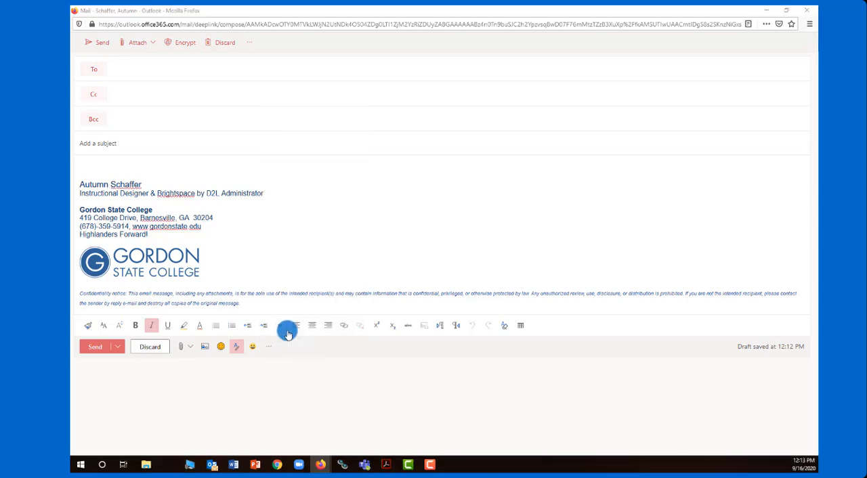
Step: Fill in two recipients, the subject "Meeting Sample" and a body asking them to select times that work, and open a FindTime poll
click(131, 71)
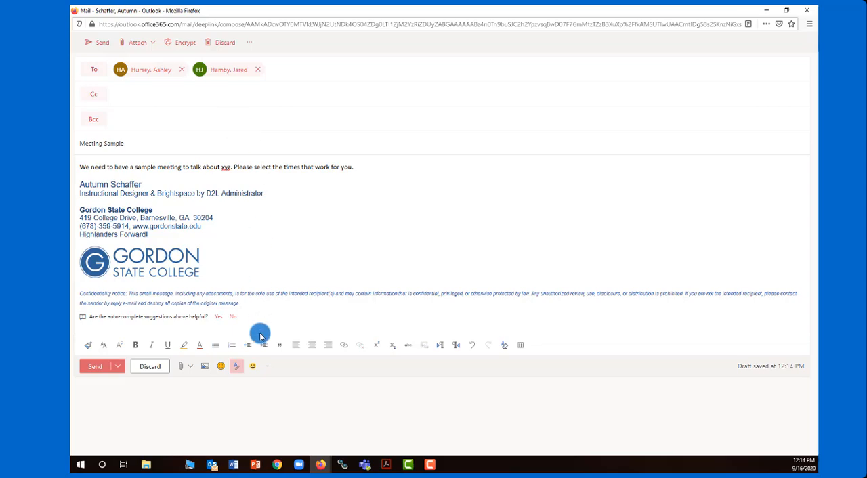
click(268, 369)
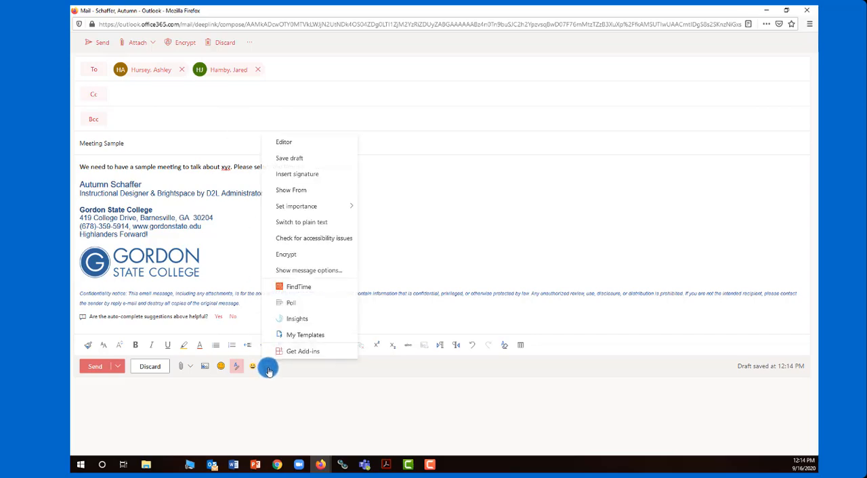
click(302, 291)
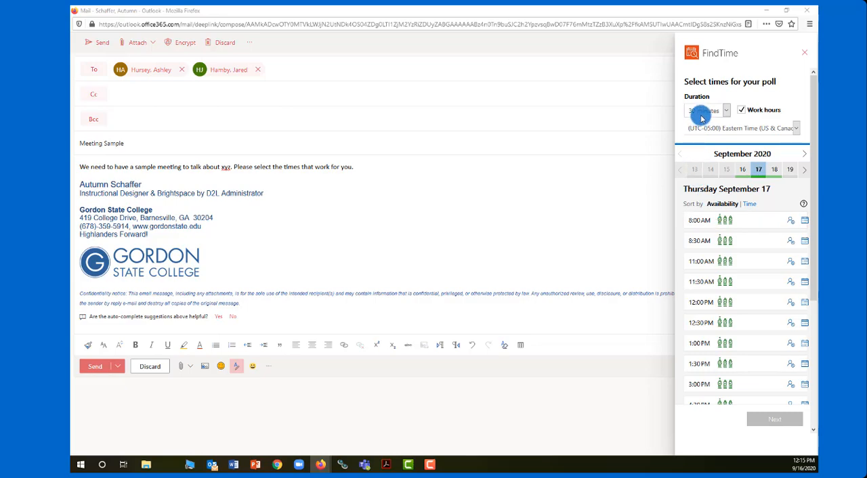
Step: Set the poll's meeting duration to 1 hour and its time zone to (UTC-05:00) Eastern Time (US & Canada)
click(701, 117)
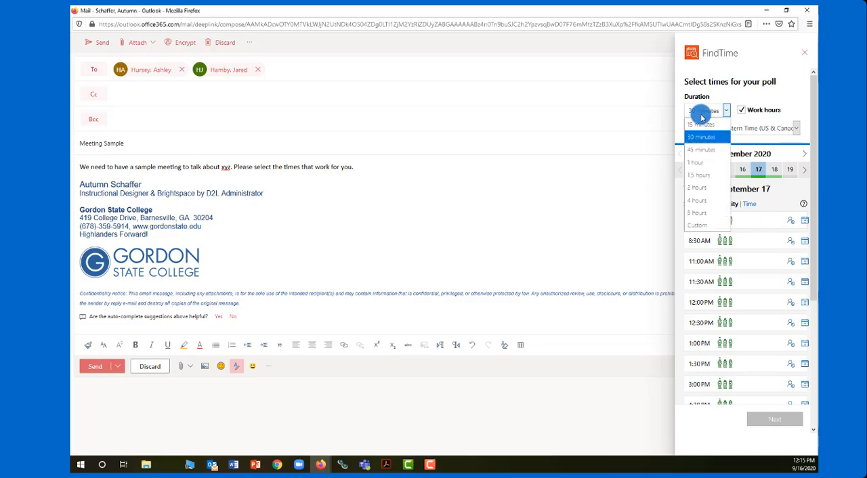
click(705, 164)
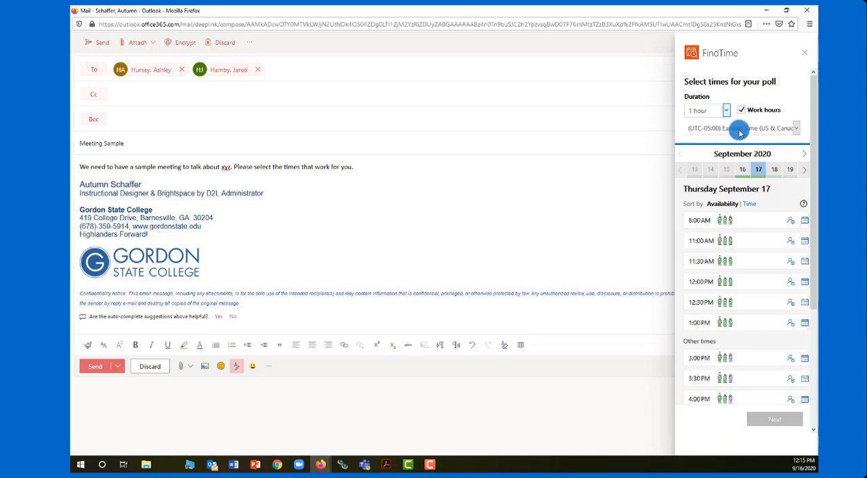
click(740, 133)
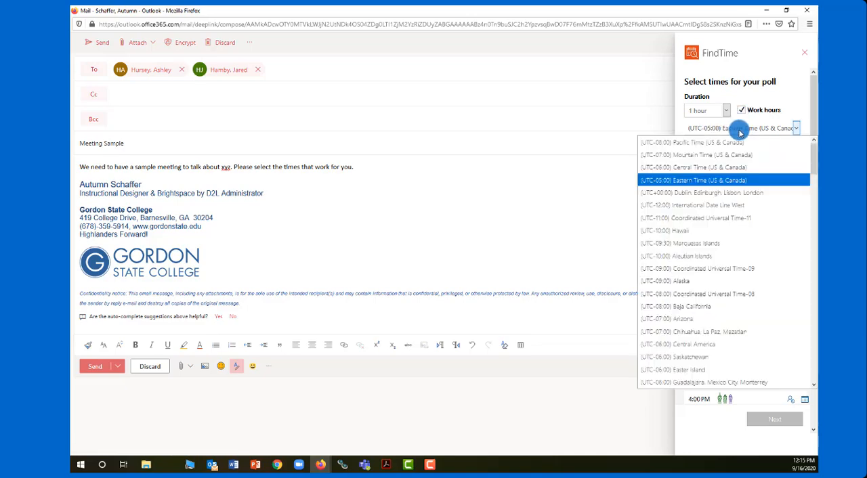
click(702, 180)
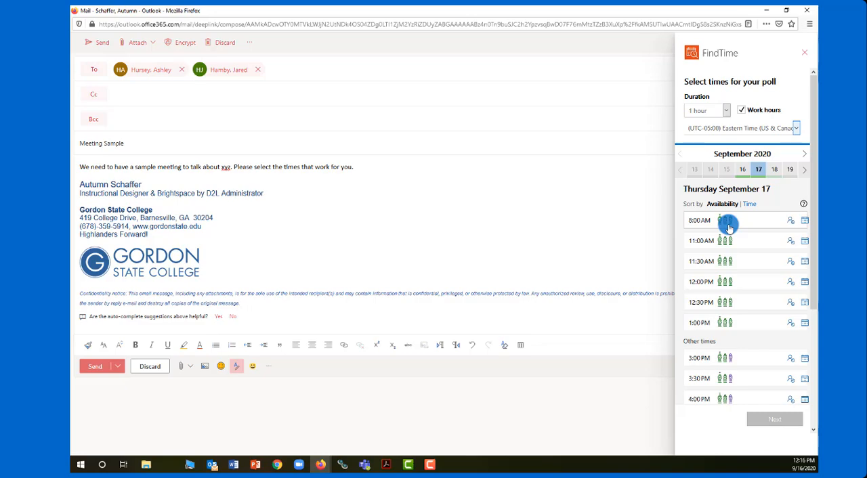
Step: Examine the attendees' available times on several days from September 16 to 25, finishing on Thursday, September 24
click(742, 173)
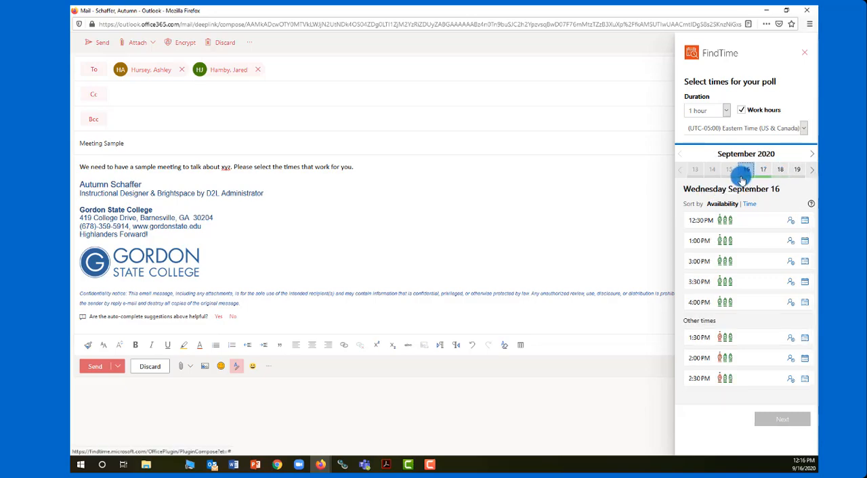
click(760, 169)
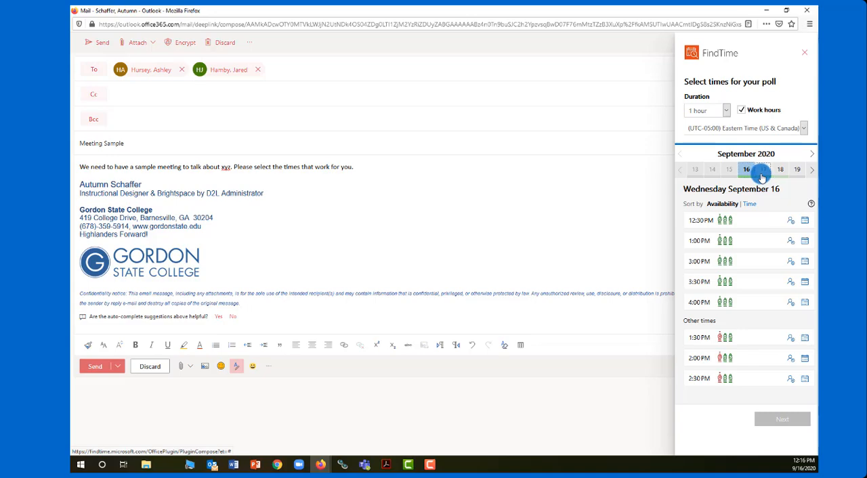
click(804, 170)
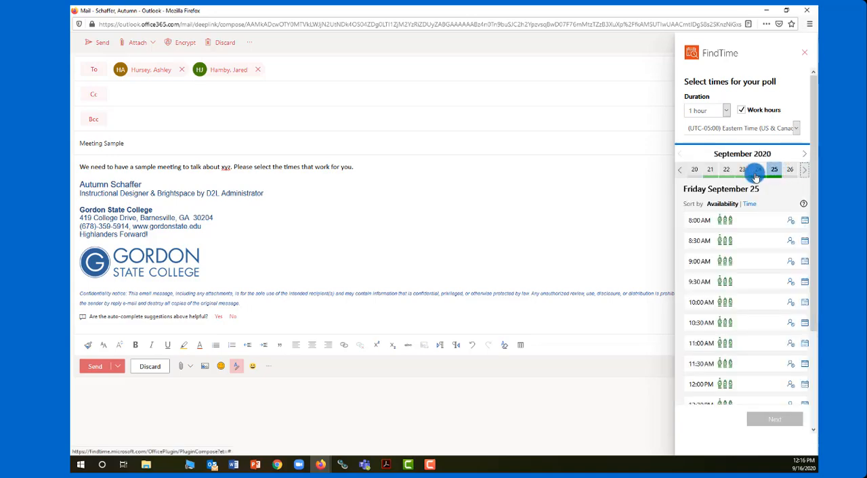
click(757, 170)
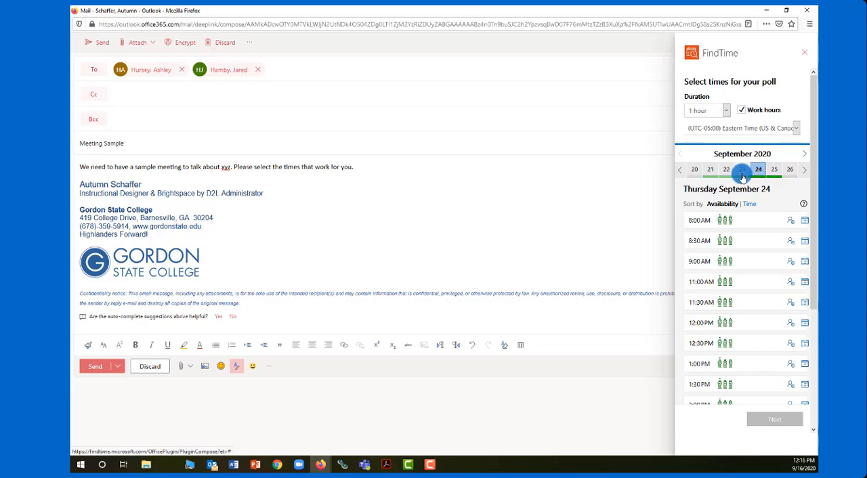
click(742, 174)
click(759, 175)
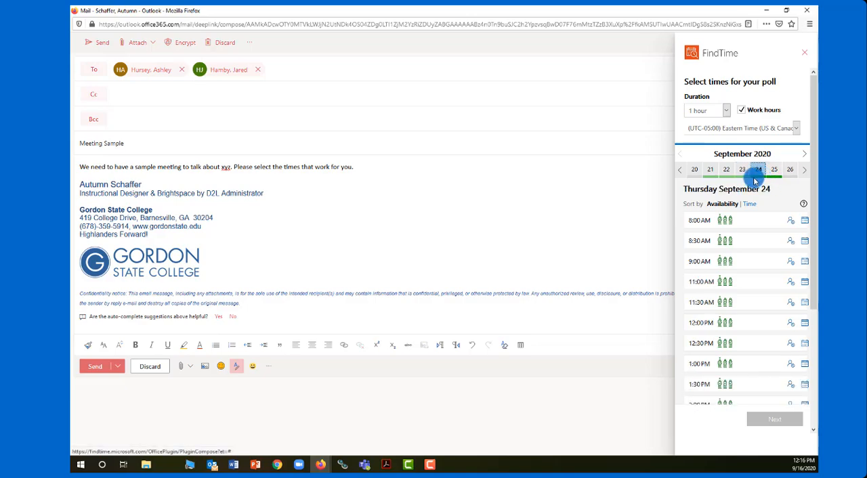
click(691, 171)
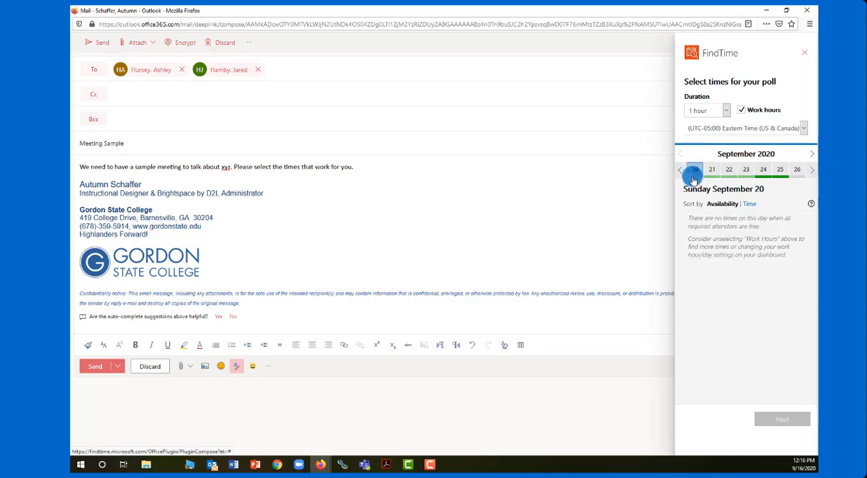
click(710, 175)
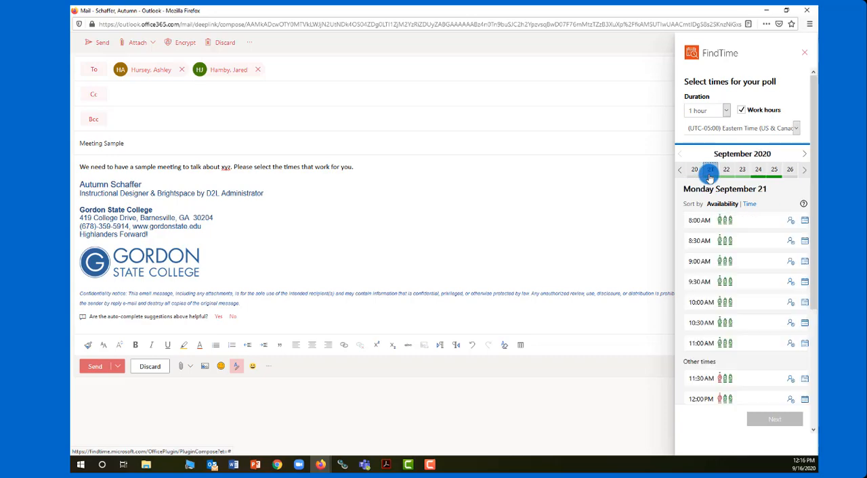
click(758, 172)
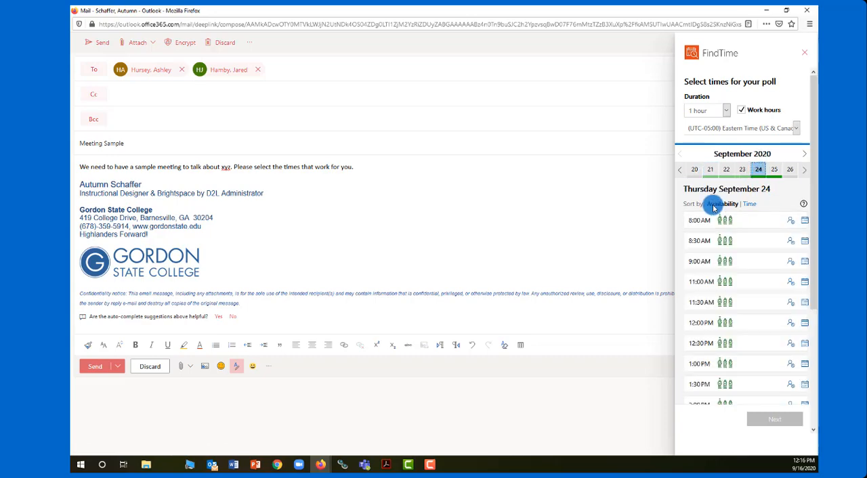
Step: Review the September 24 time slots sorted by time, and return the sorting to availability
scroll(704, 221, down, 2)
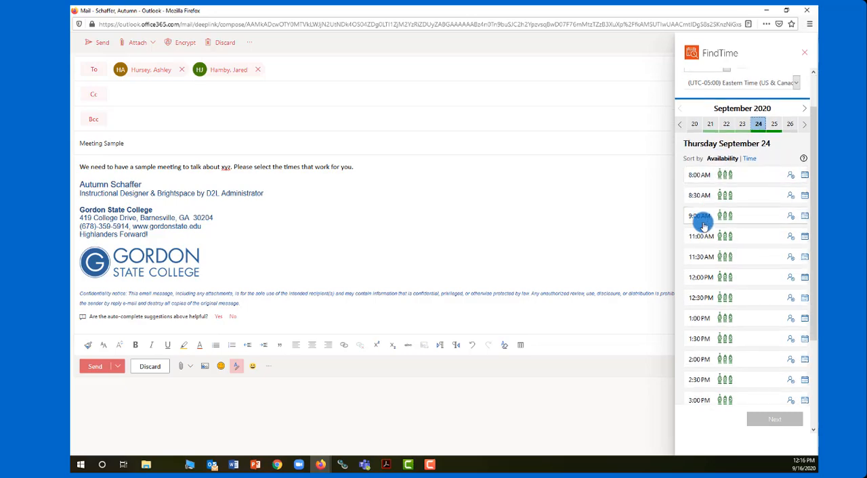
scroll(723, 221, up, 2)
click(748, 203)
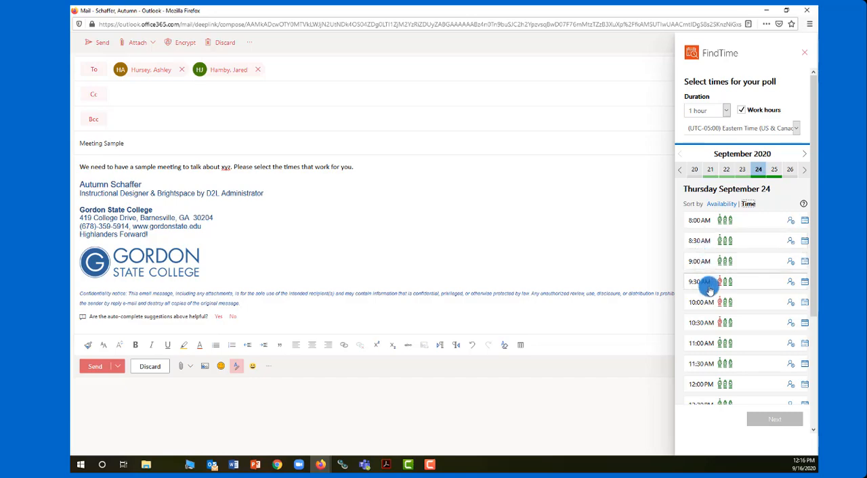
click(725, 203)
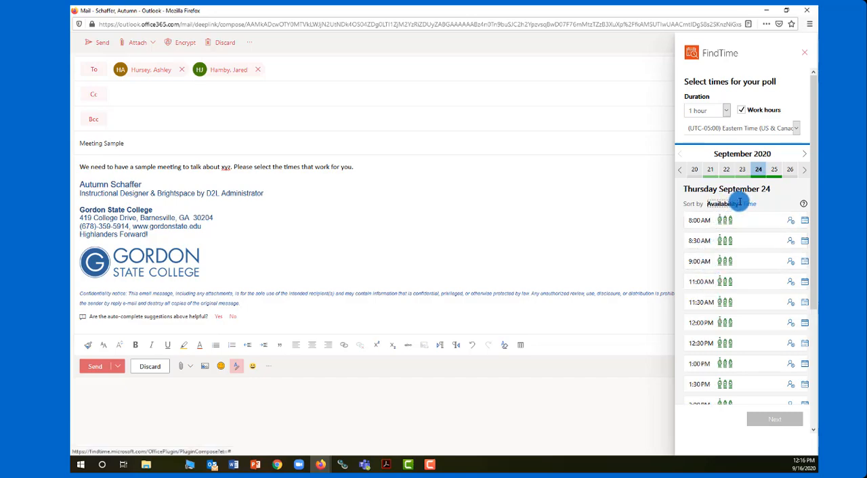
Step: Check the individual attendees' availability for the 8:00 AM and 9:30 AM slots on September 24
mouse_move(720, 225)
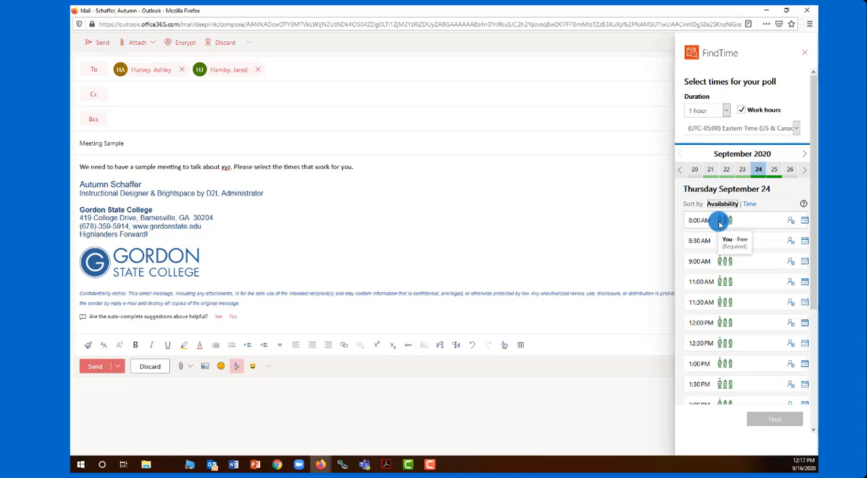
mouse_move(726, 221)
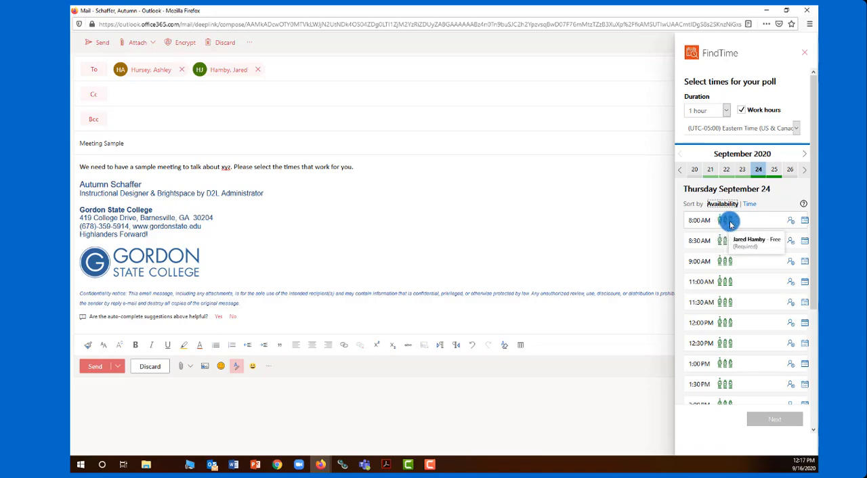
scroll(745, 249, down, 5)
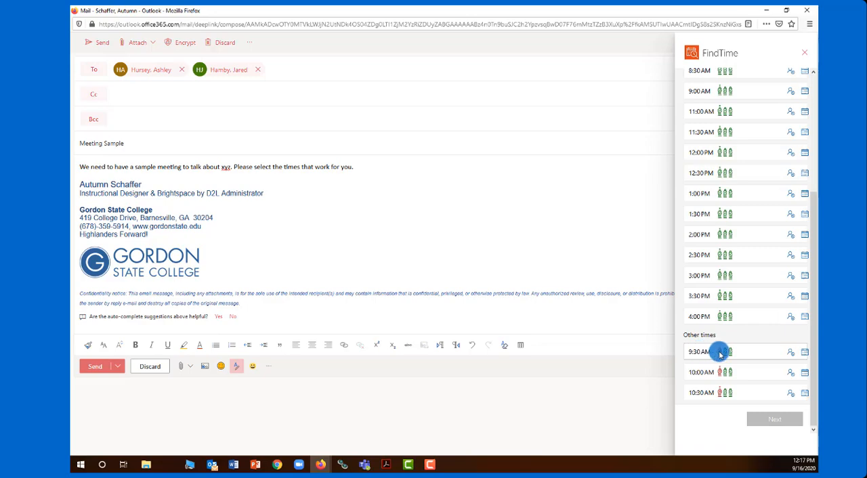
mouse_move(721, 354)
click(790, 353)
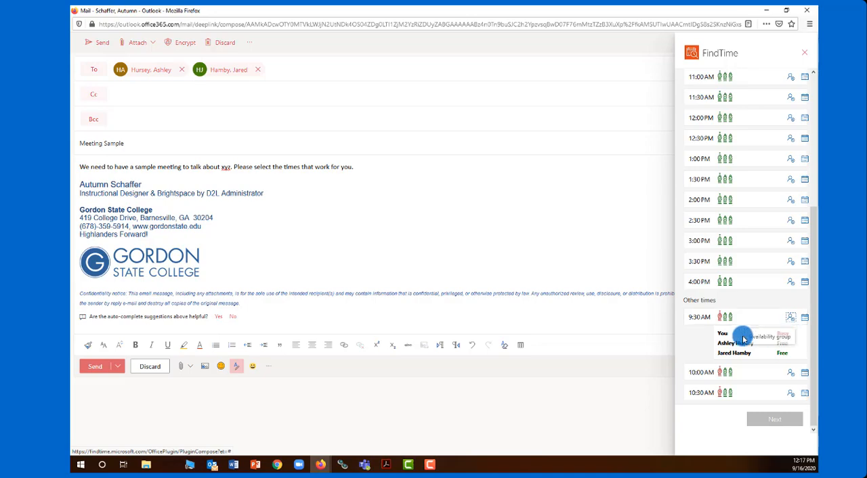
click(791, 325)
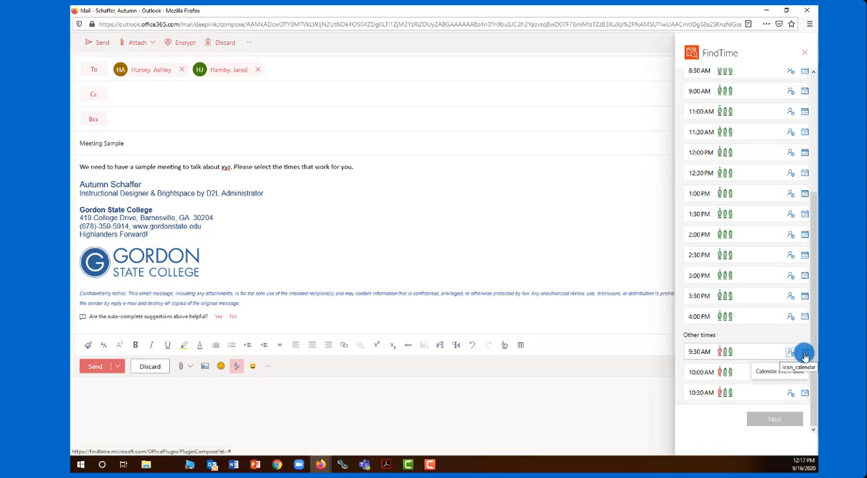
Step: Inspect the calendar events that overlap the 9:30 AM slot on September 24
click(804, 353)
scroll(757, 341, down, 2)
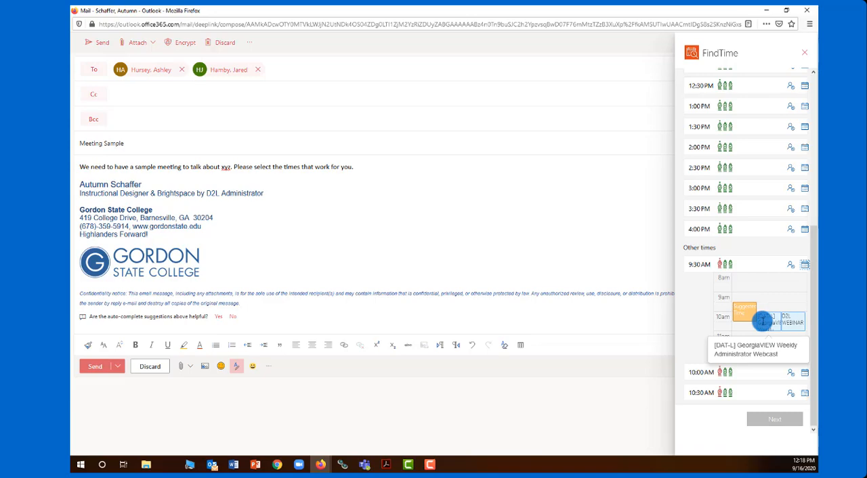
scroll(763, 321, up, 5)
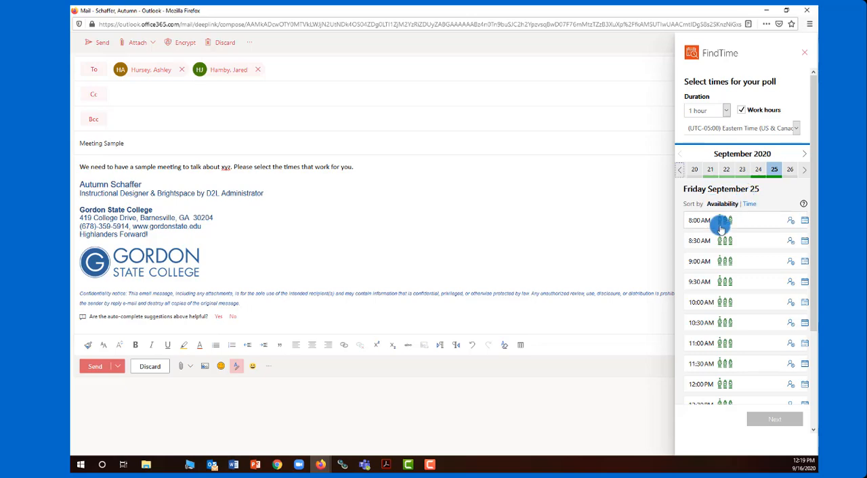
Step: Add September 25 at 9:00 AM, September 24 at 8:30 AM and October 2 at 8:30 AM to the poll, and continue to its settings
click(716, 263)
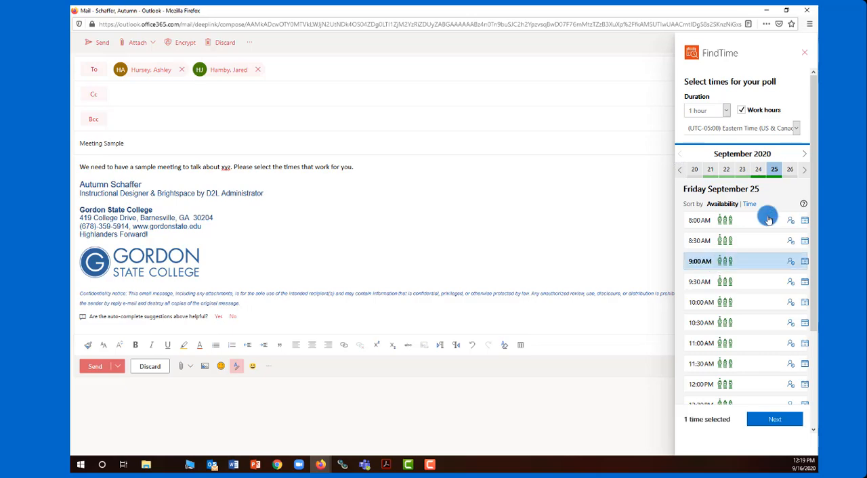
click(758, 170)
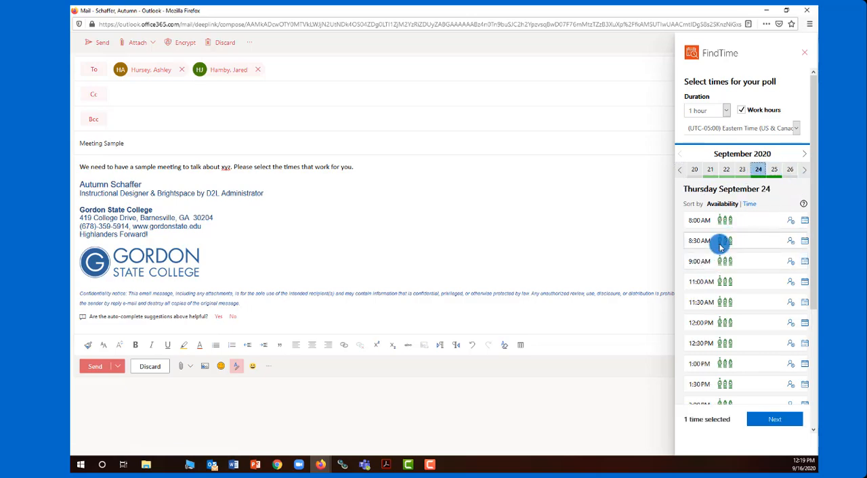
click(720, 245)
click(804, 170)
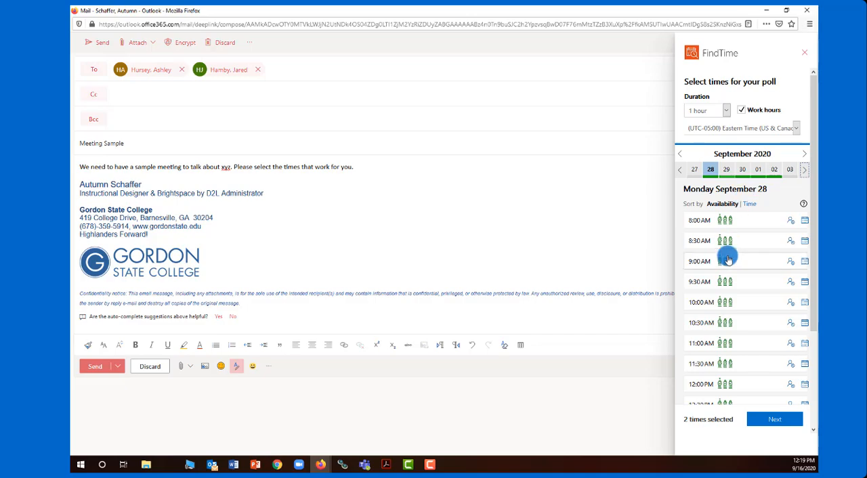
click(775, 169)
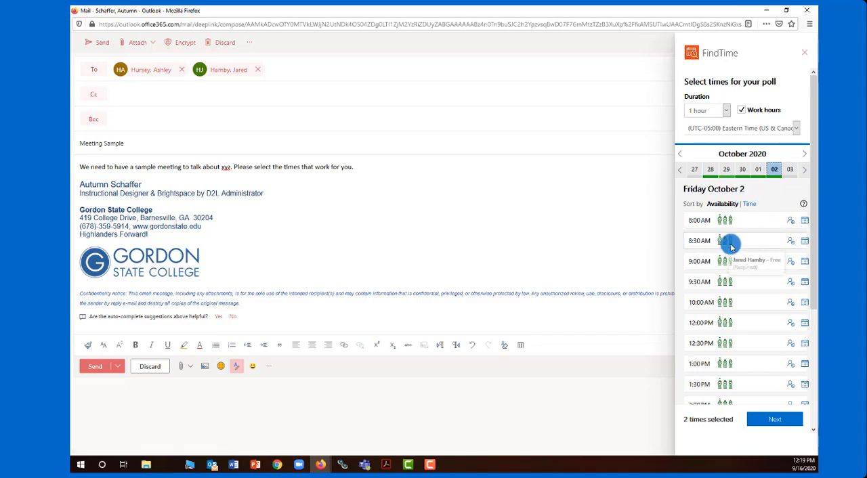
click(732, 245)
scroll(774, 389, down, 3)
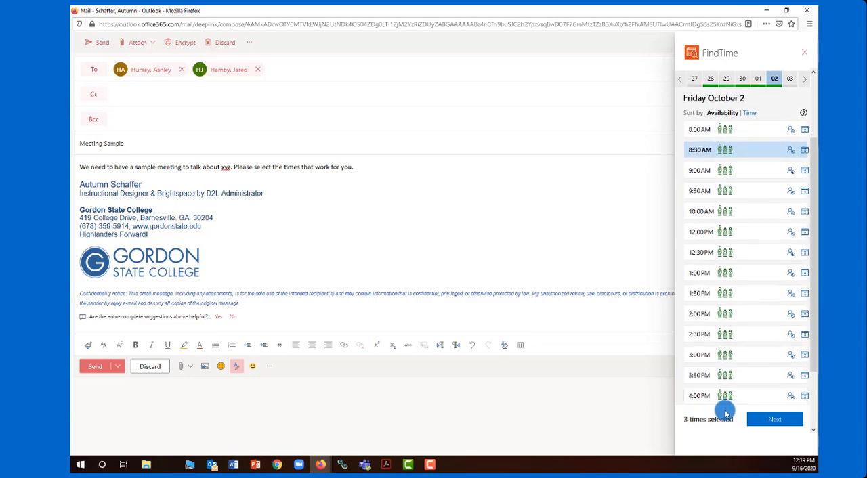
scroll(731, 393, down, 3)
click(774, 420)
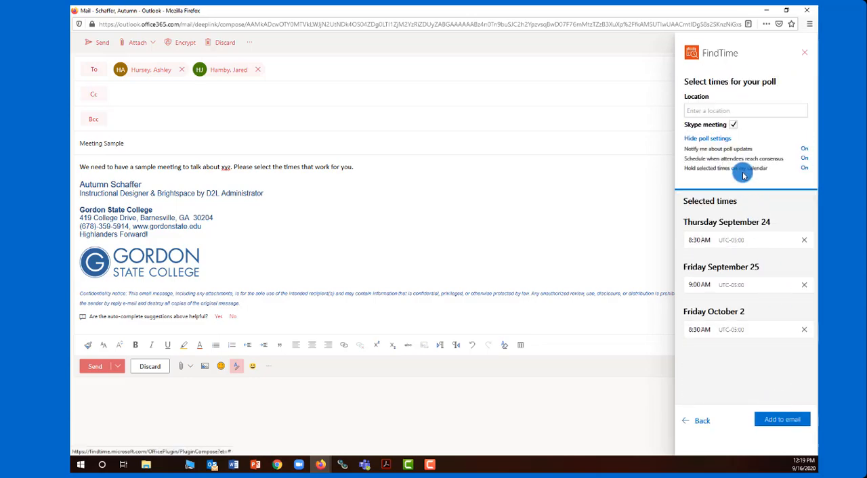
mouse_move(730, 149)
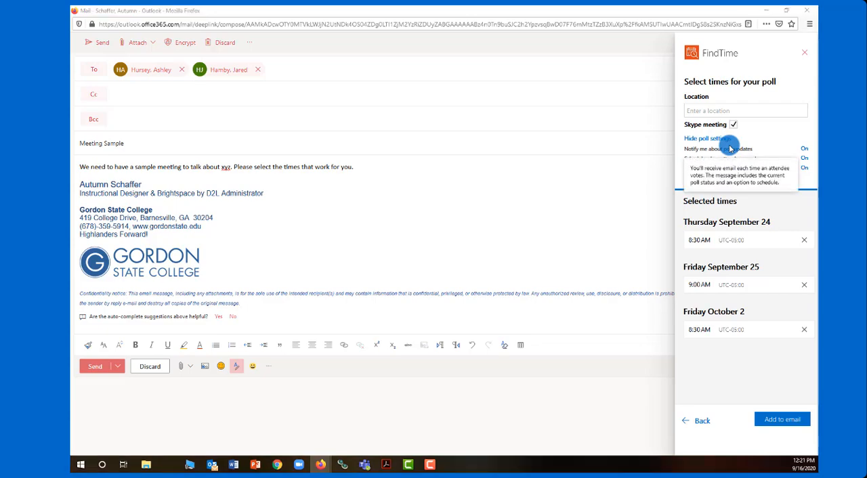
click(703, 107)
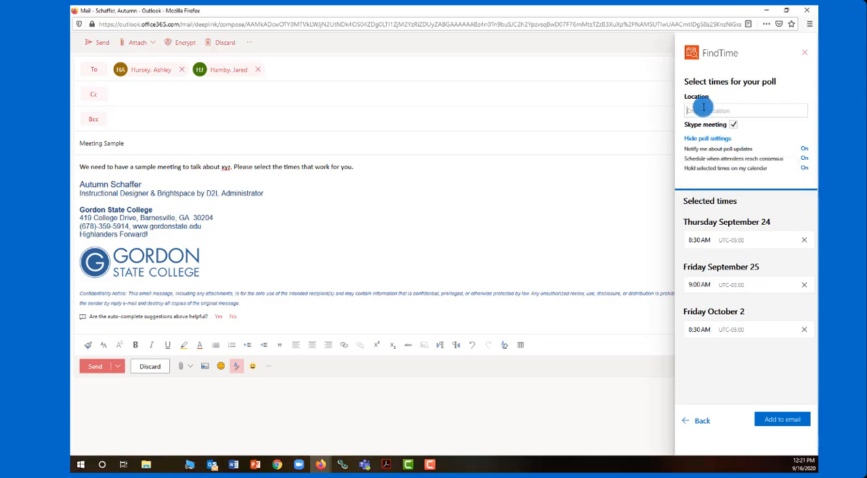
text(IC 100)
drag(705, 111, 674, 112)
key(BackSpace)
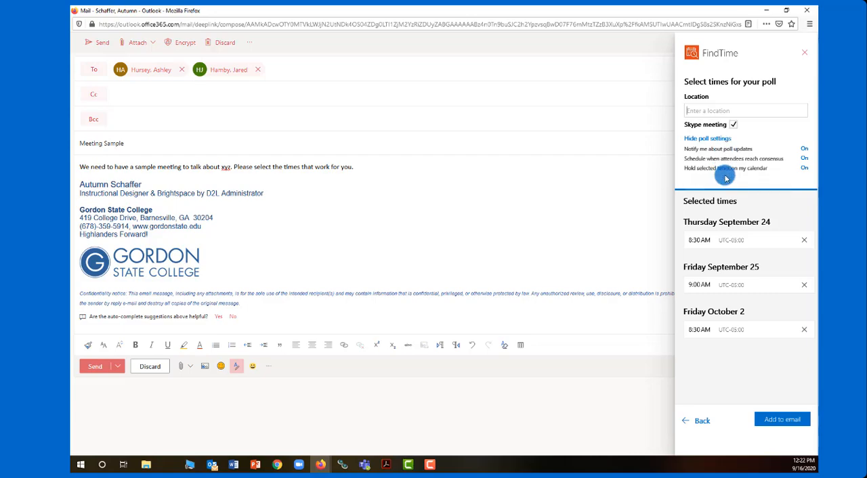
Step: Review the poll's notification, automatic scheduling and calendar hold settings, and add the poll to the email
mouse_move(743, 155)
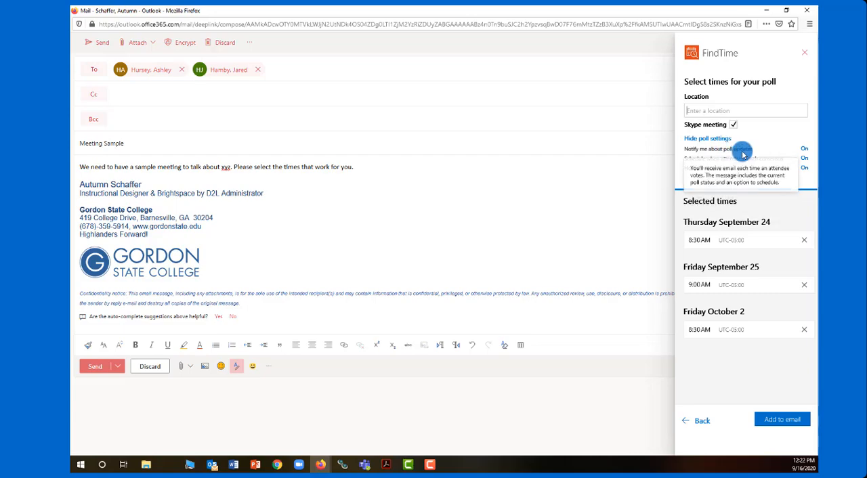
mouse_move(737, 170)
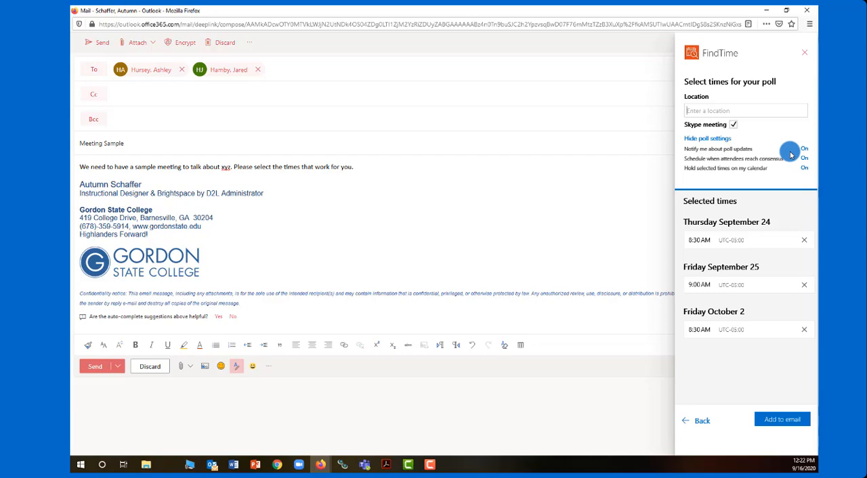
mouse_move(780, 163)
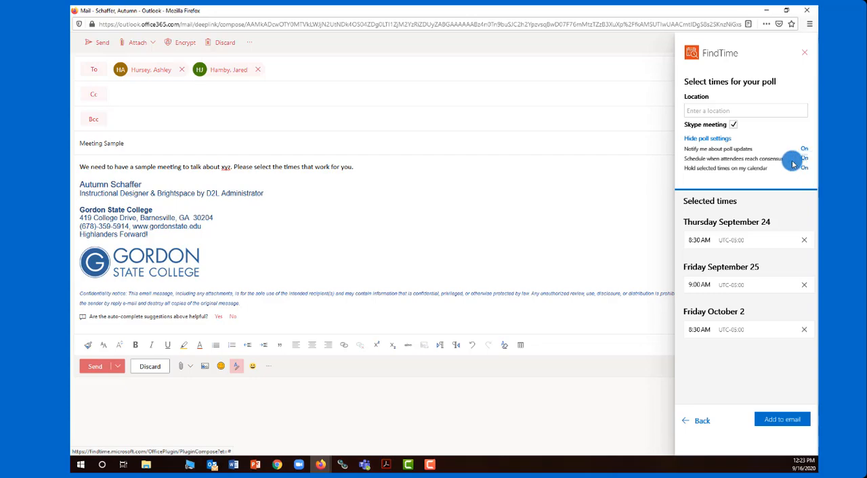
mouse_move(698, 170)
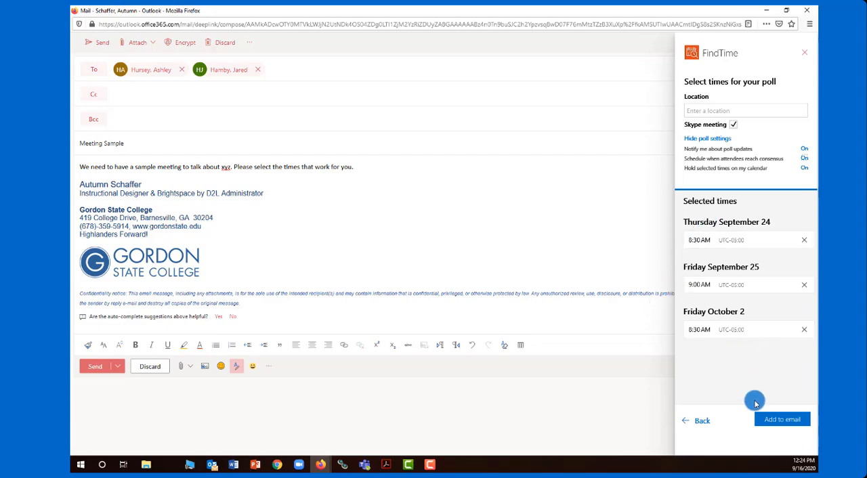
click(772, 419)
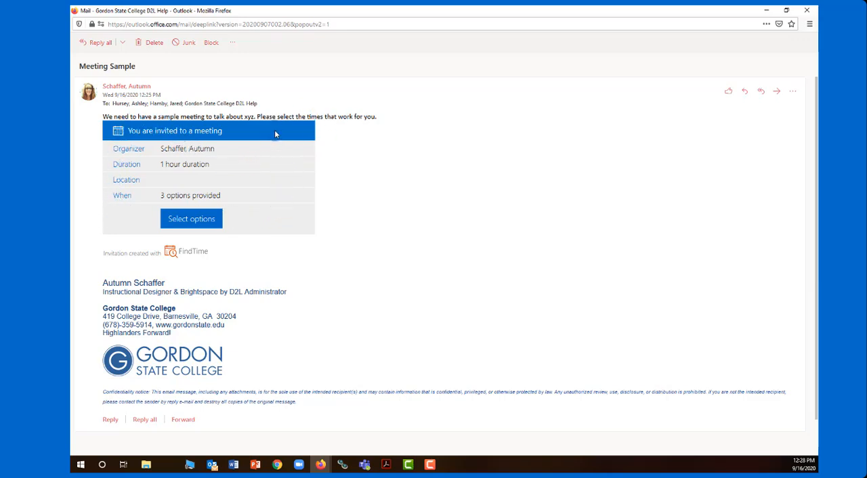
Step: Open the invitation's voting options and choose Yes for September 24, Prefer for September 25 and No for October 2
click(198, 226)
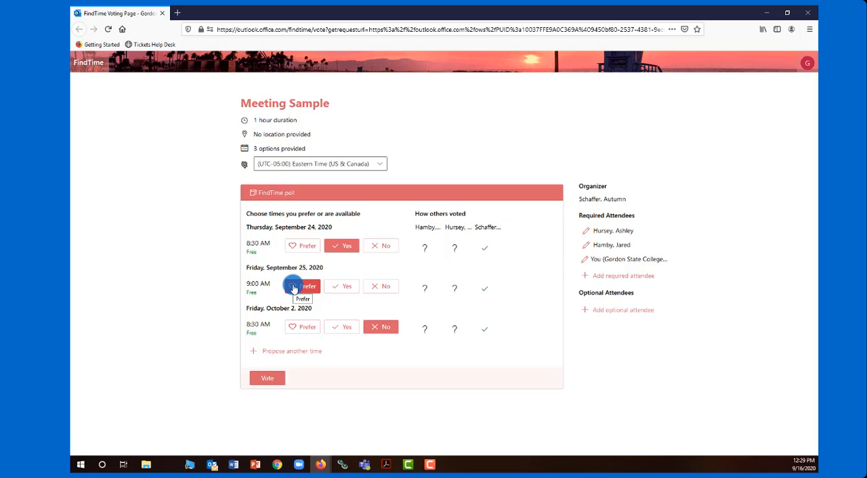
Step: Look at the forms for proposing another time and adding a required attendee, closing both without entering anything
click(298, 355)
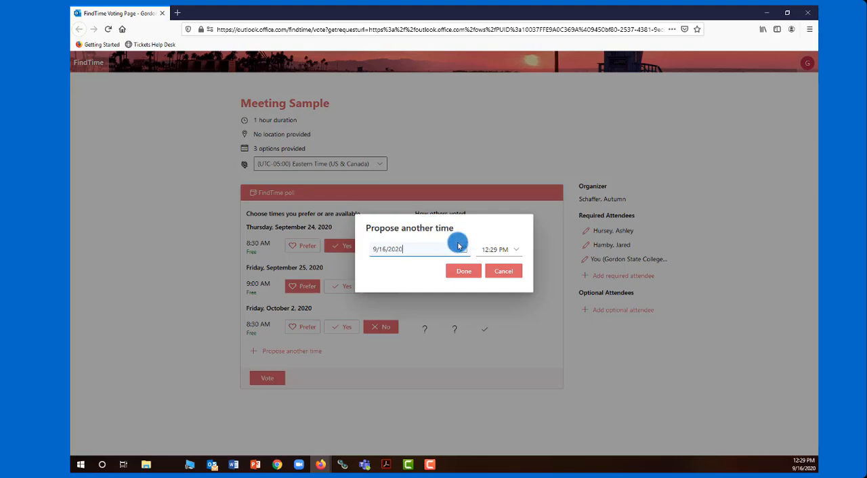
click(499, 272)
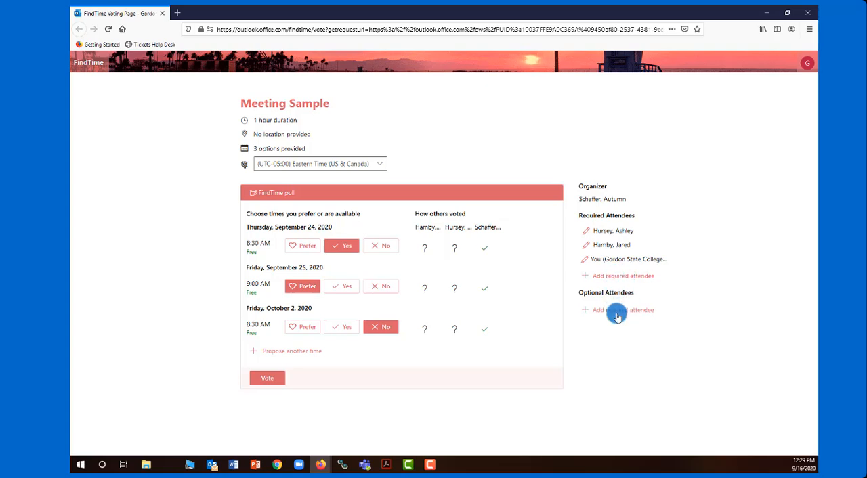
click(607, 276)
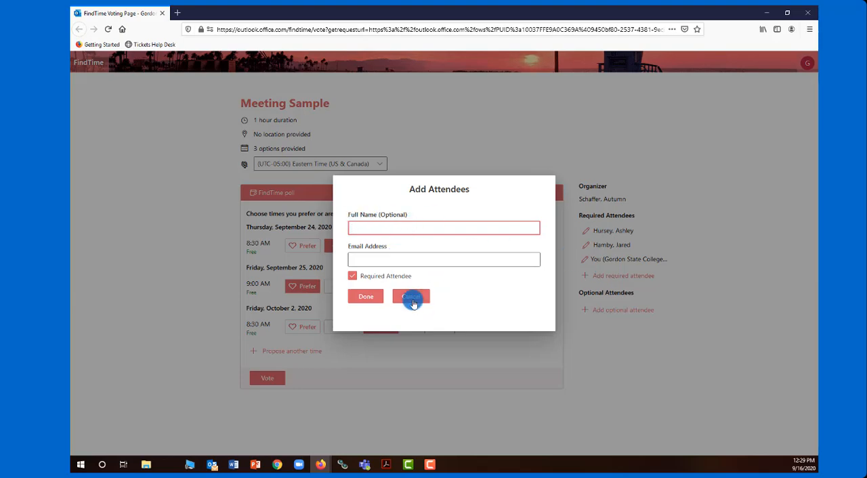
click(412, 298)
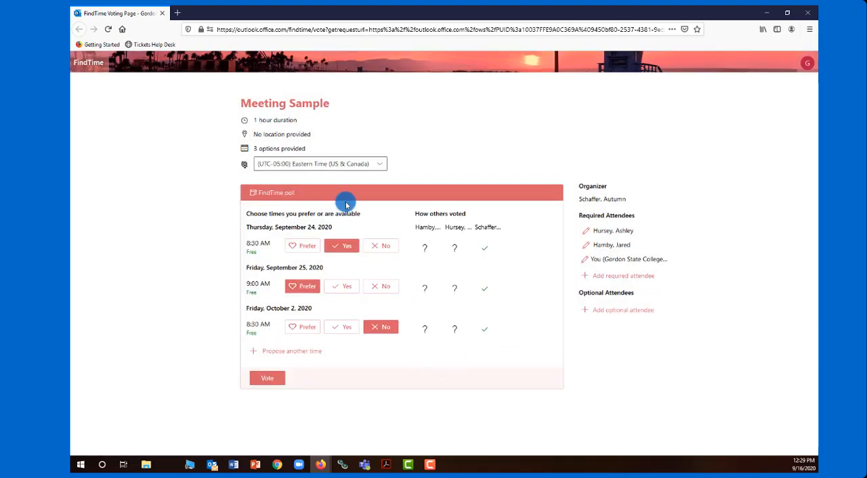
Step: Submit the selected votes in the Meeting Sample poll
click(280, 382)
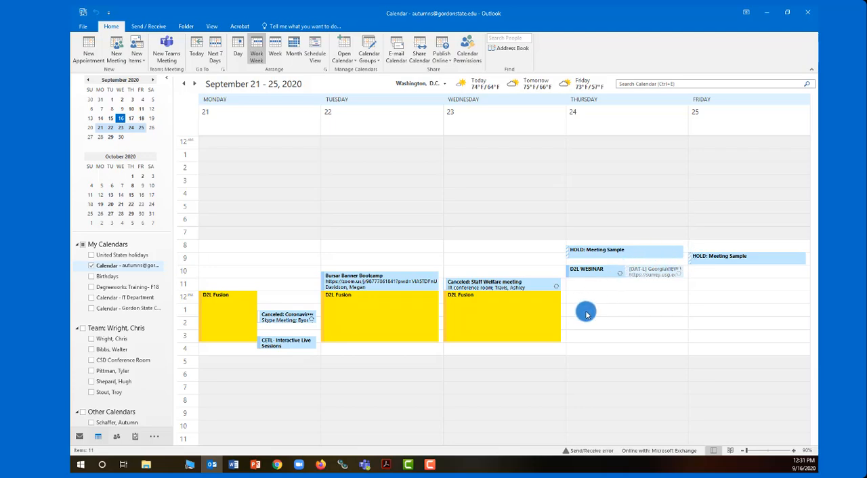
Step: Examine the held Meeting Sample times in the organizer's Outlook calendar and read through the vote notification email
mouse_move(608, 256)
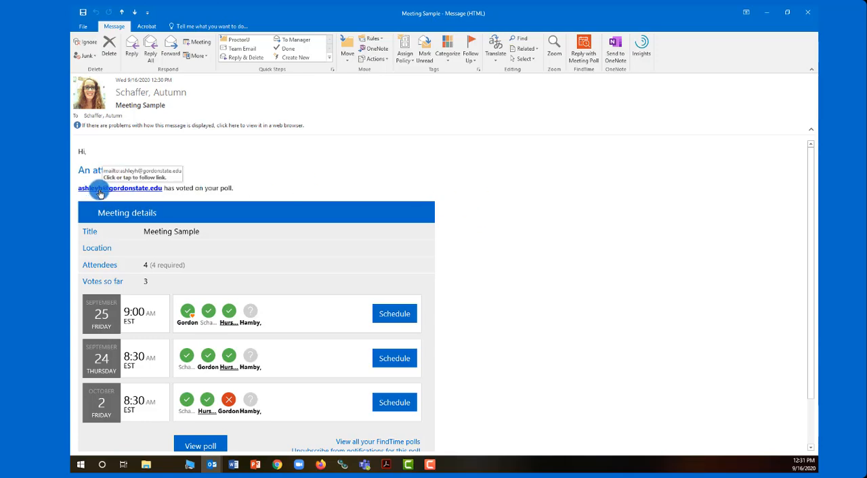
scroll(538, 269, down, 2)
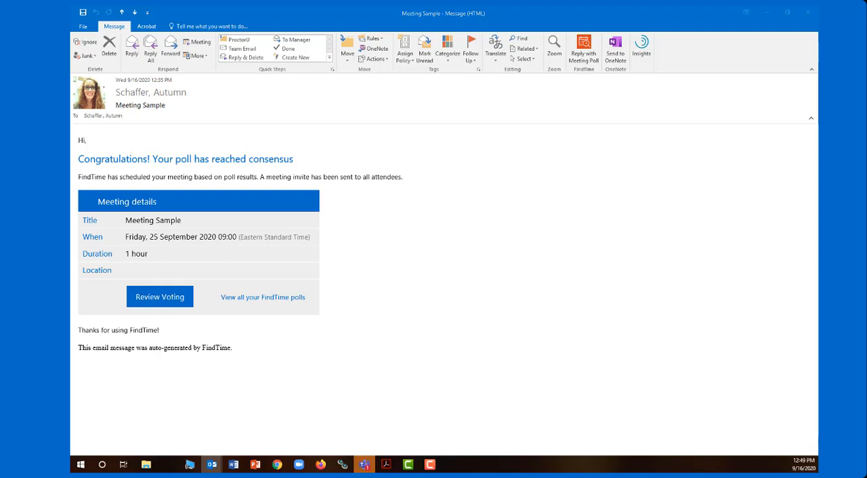
Step: Return from the consensus email to the calendar and inspect the Meeting Sample event in the week of September 21–25
drag(817, 20, 257, 6)
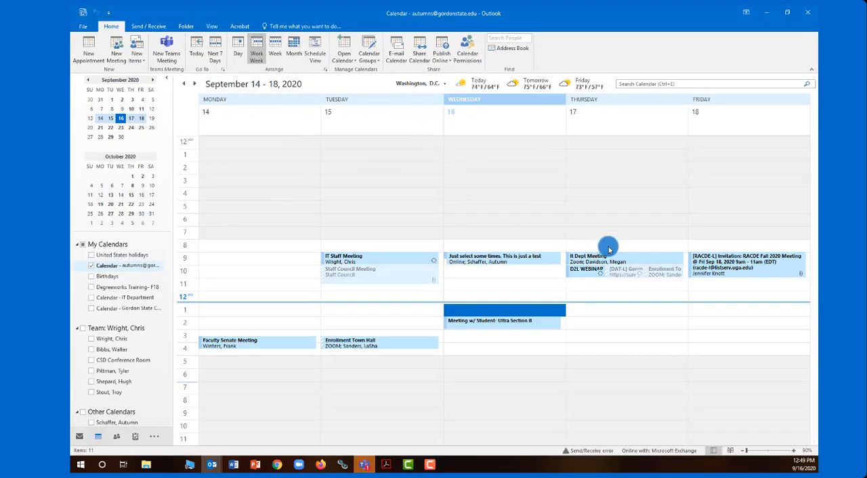
click(194, 84)
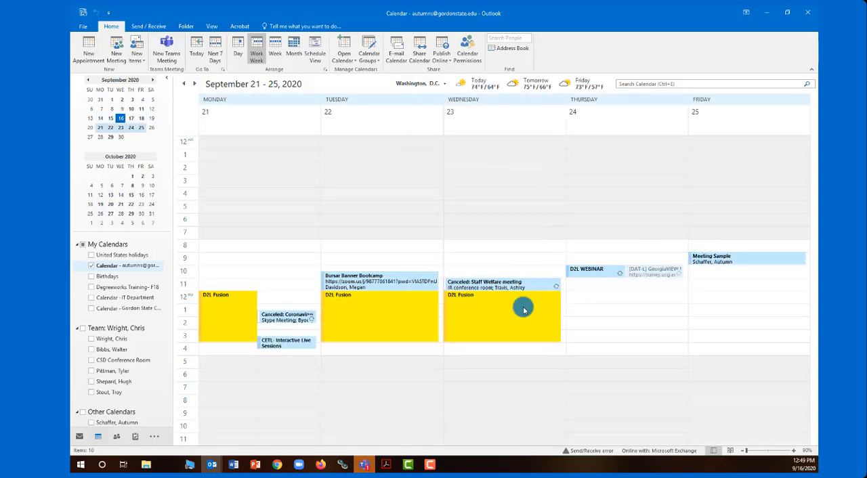
mouse_move(521, 306)
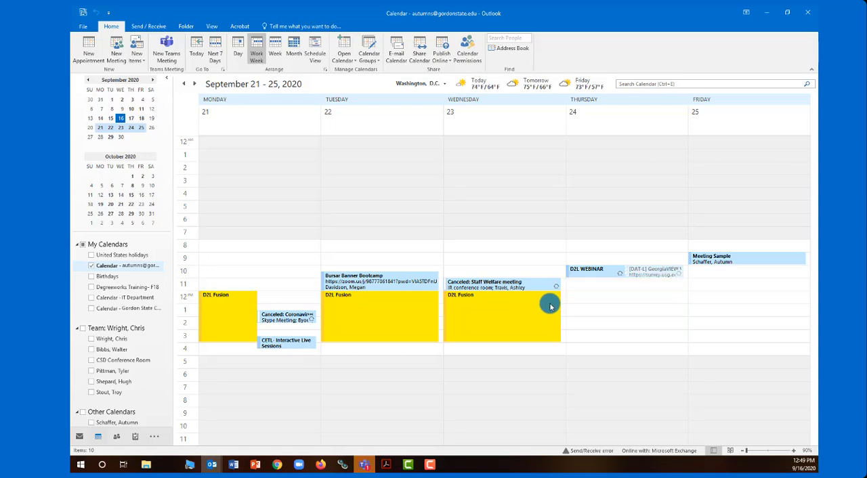
click(708, 259)
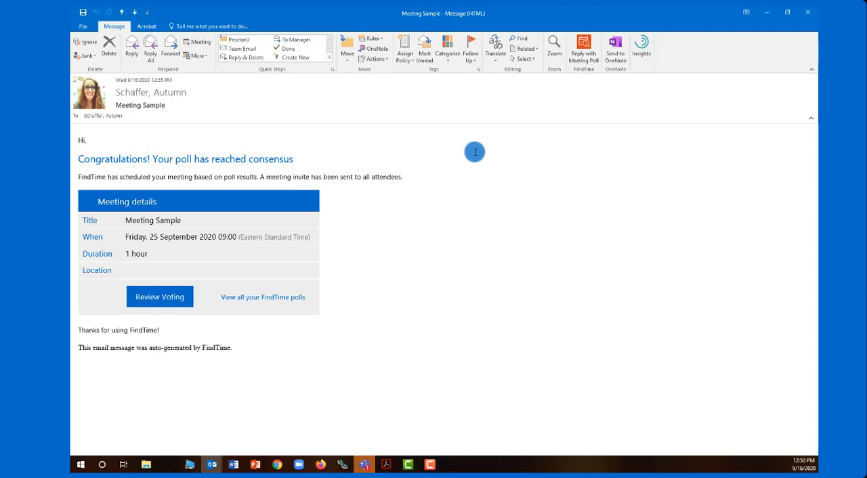
Step: Open the voting review from the consensus email, dismissing the policy error
click(175, 300)
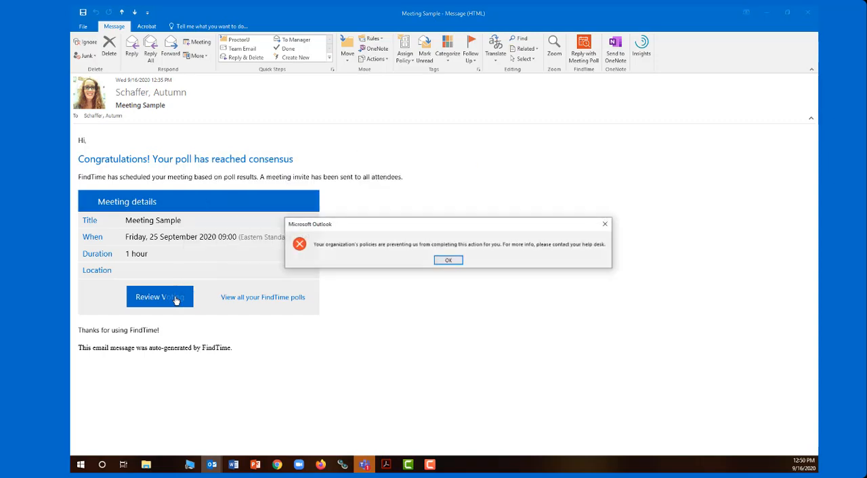
click(429, 260)
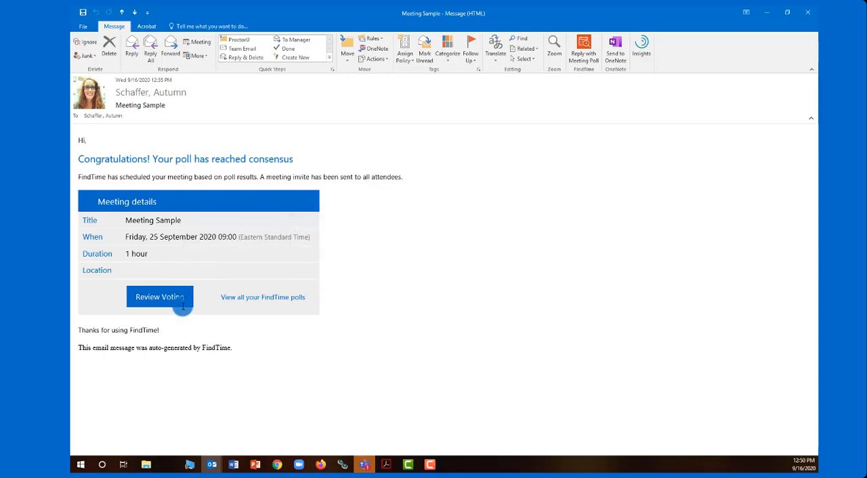
click(183, 306)
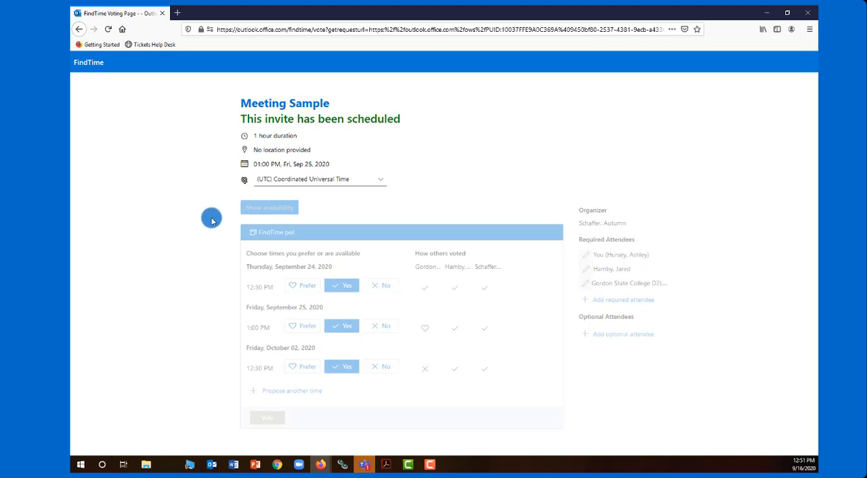